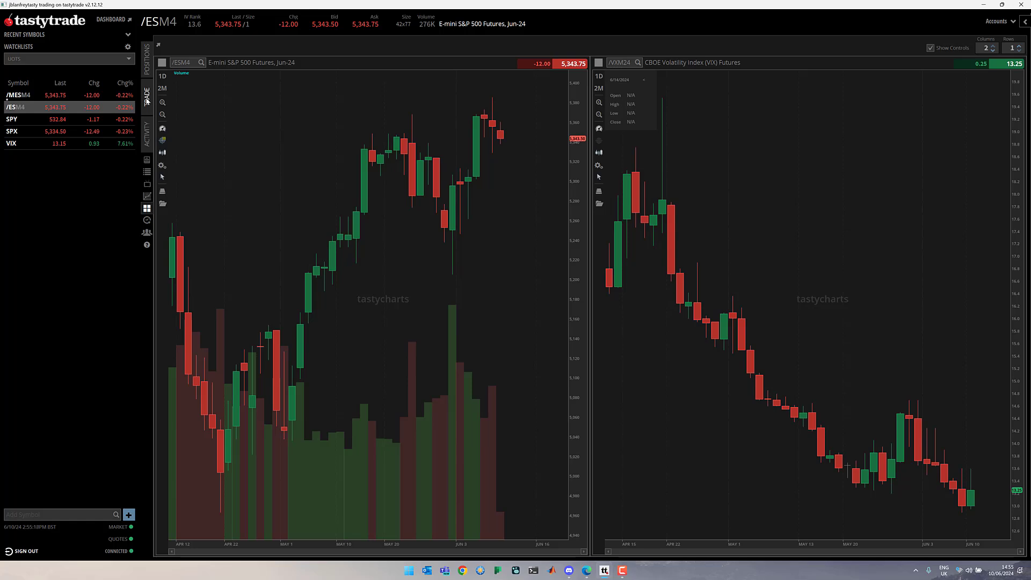
Submit a GTC limit order at 19.25 to sell one 4700 put from the Sep 20, 2024 /ESU4 AM expiration.
{"action": "left_click", "coordinate": [147, 98]}
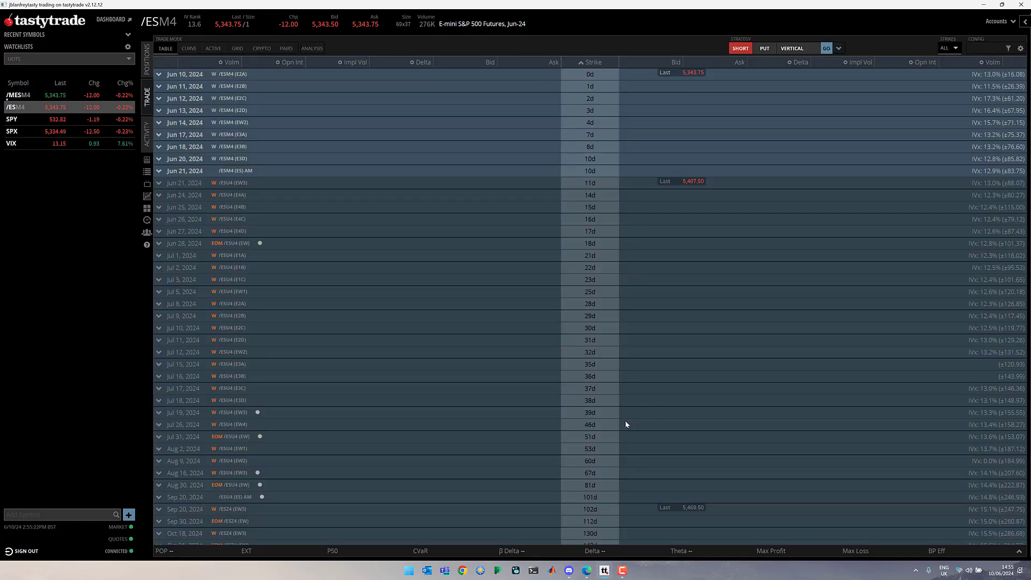
{"action": "scroll", "coordinate": [625, 420], "scroll_direction": "down", "scroll_amount": 2}
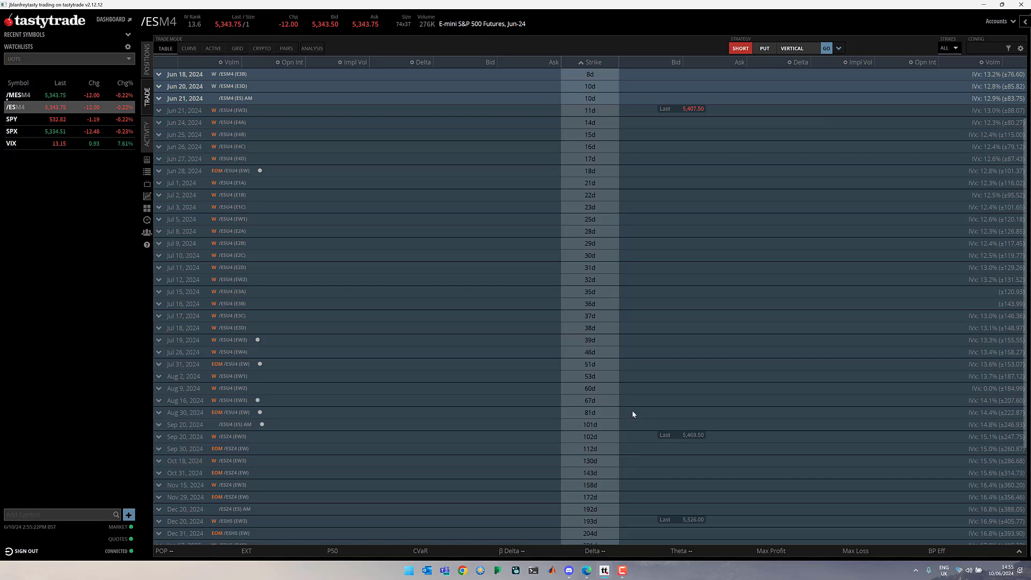
{"action": "left_click", "coordinate": [589, 423]}
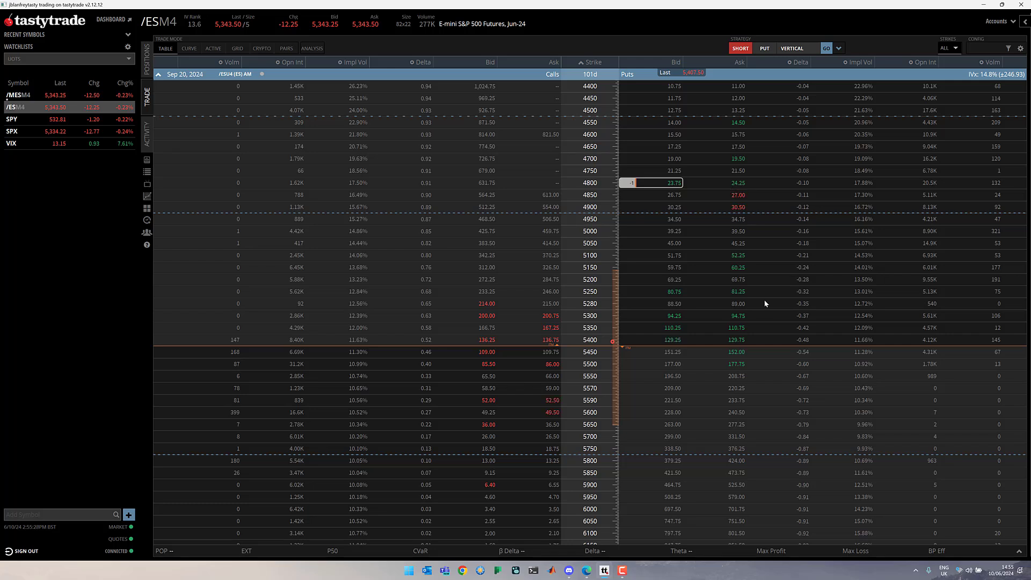
{"action": "left_click", "coordinate": [675, 159]}
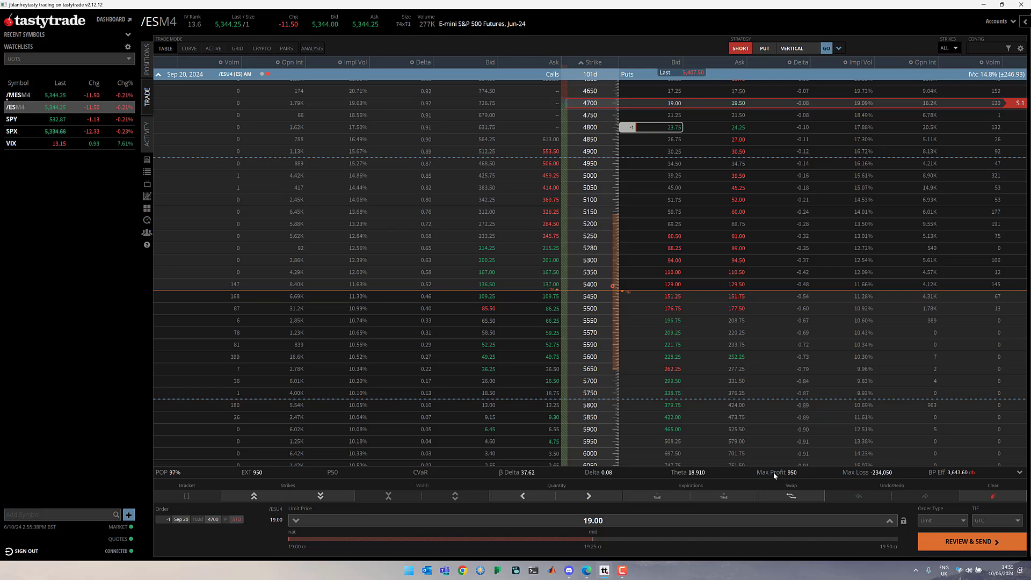
{"action": "left_click", "coordinate": [889, 521]}
{"action": "left_click", "coordinate": [960, 544]}
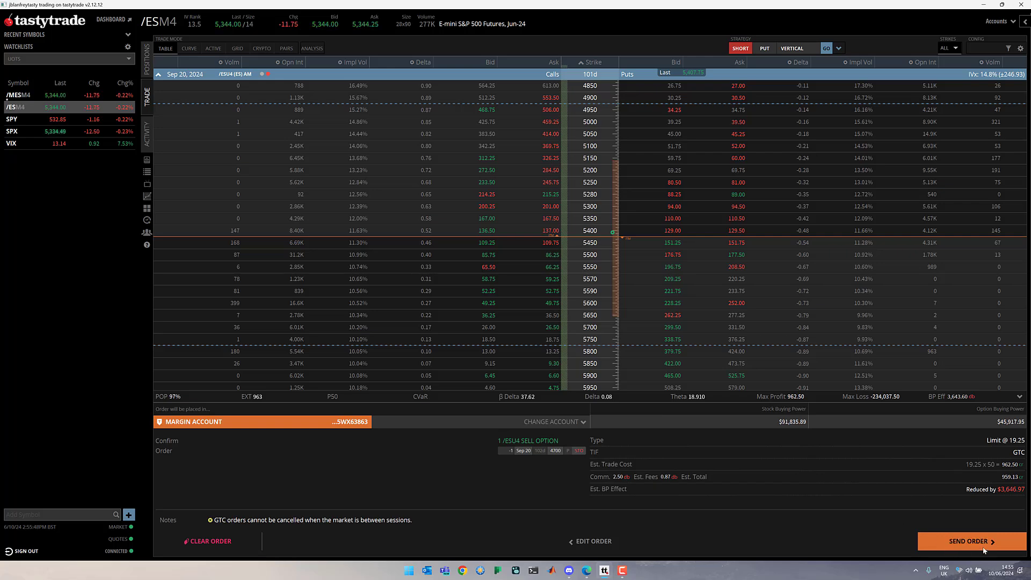
{"action": "left_click", "coordinate": [968, 541]}
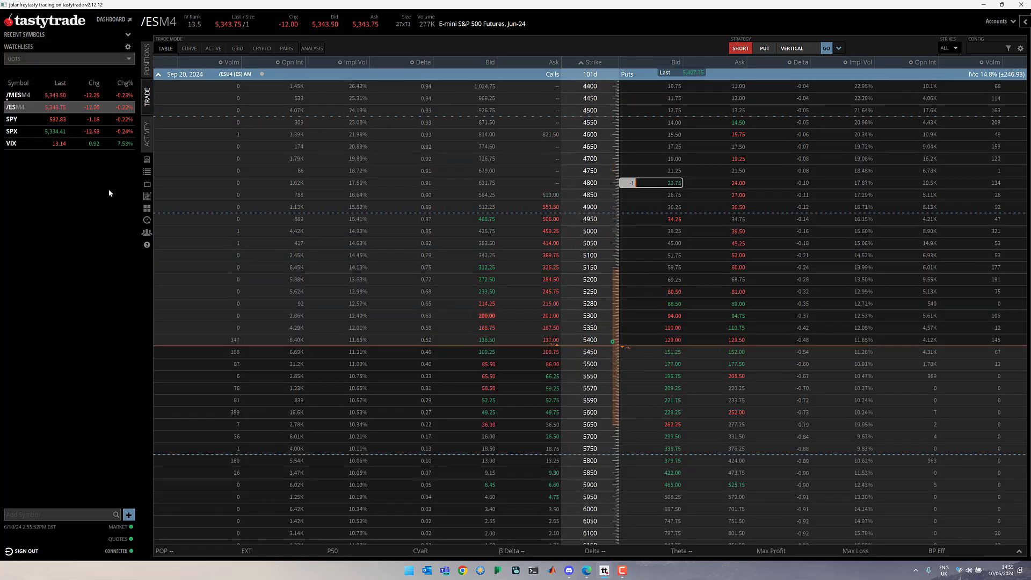
Replace the working /ESU4 4700 short put order with a limit price of 19.00 and send it.
{"action": "left_click", "coordinate": [146, 134]}
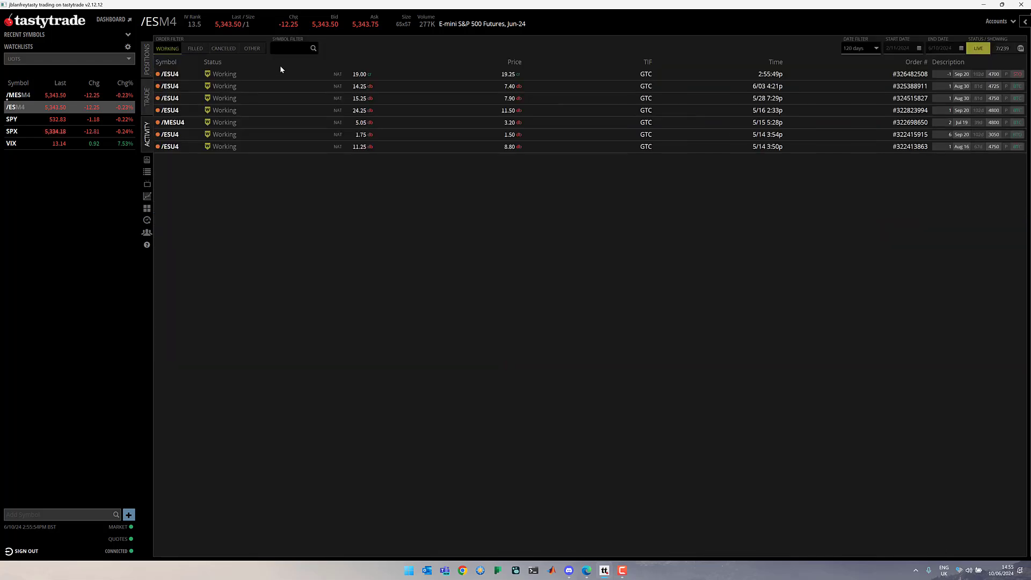
{"action": "left_click", "coordinate": [325, 75]}
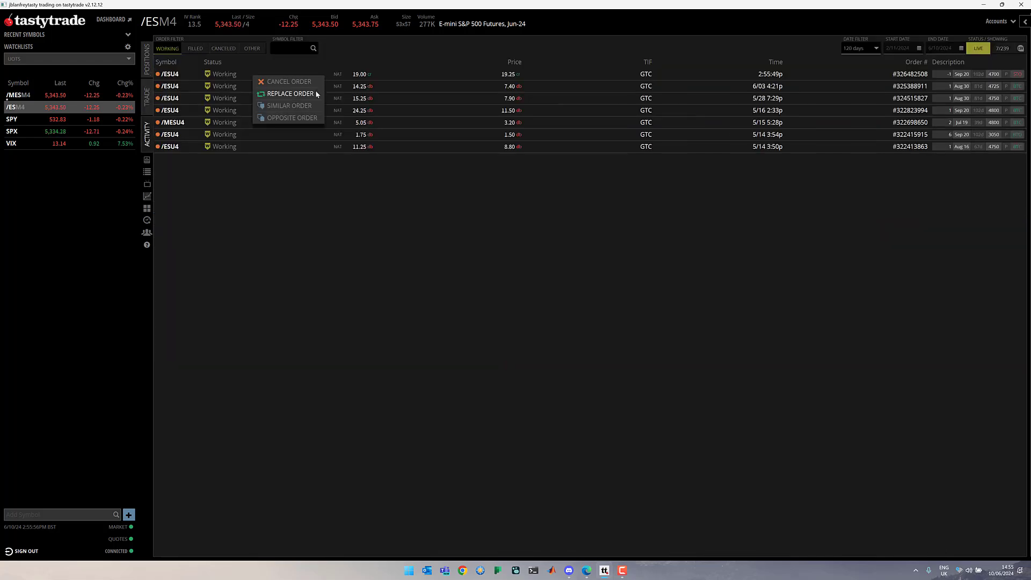
{"action": "left_click", "coordinate": [312, 98]}
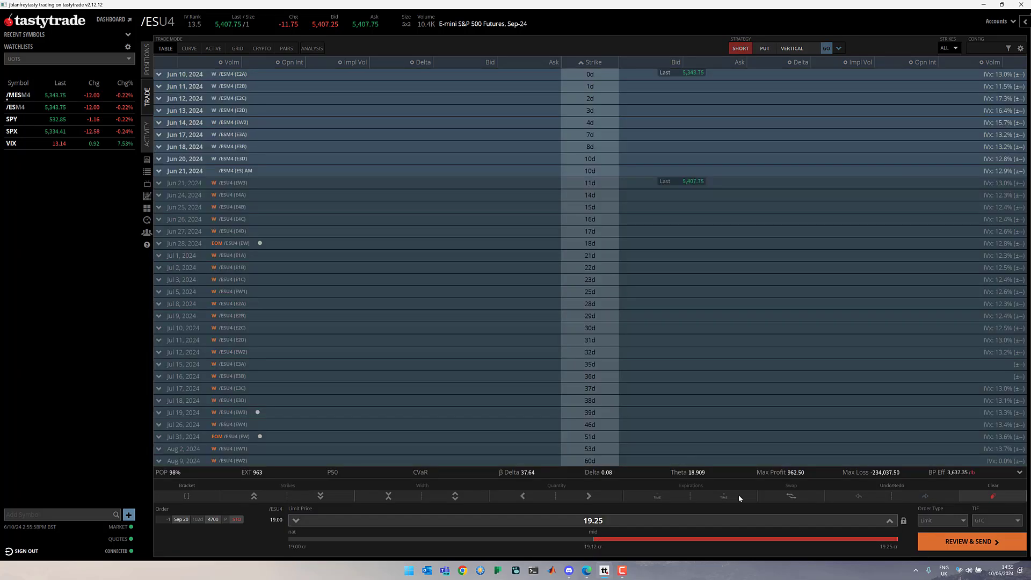
{"action": "left_click", "coordinate": [295, 521]}
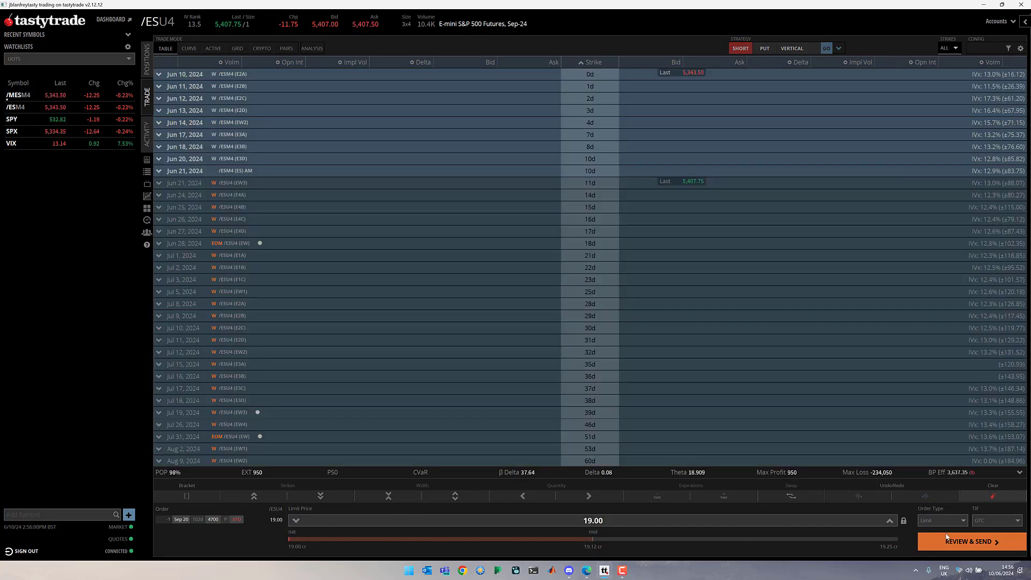
{"action": "left_click", "coordinate": [954, 543]}
{"action": "left_click", "coordinate": [955, 542]}
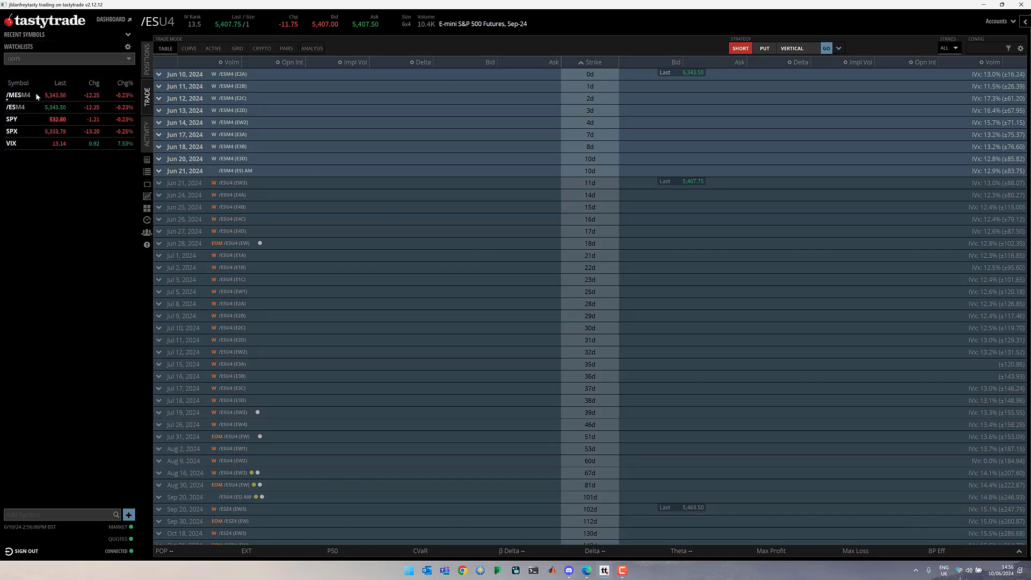
Submit an Aug 30, 2024 /MES put debit spread order at a 16.25 limit, buying two 5275 puts and selling two 5200 puts.
{"action": "left_click", "coordinate": [37, 96]}
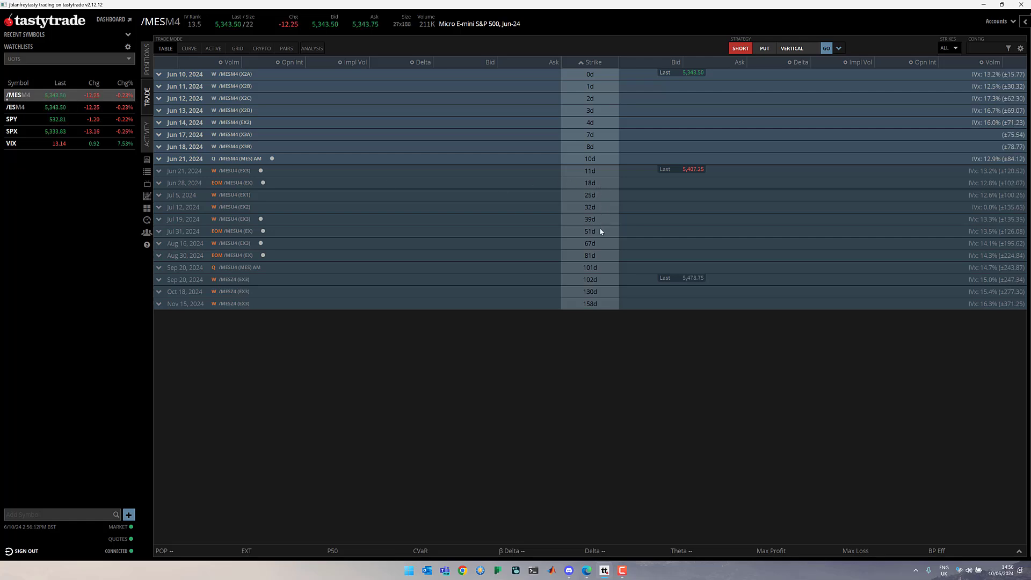
{"action": "left_click", "coordinate": [600, 253]}
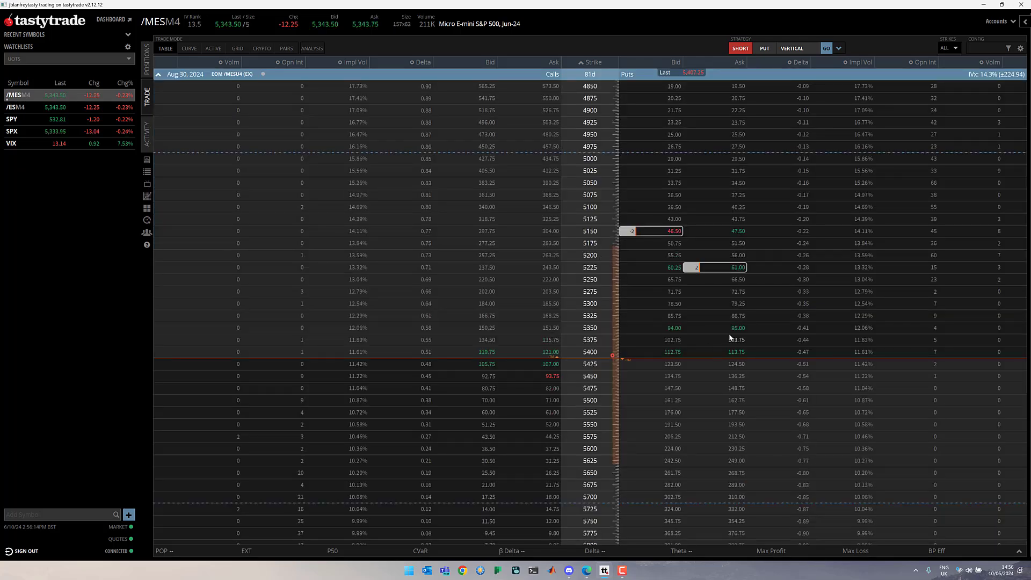
{"action": "left_click", "coordinate": [740, 304]}
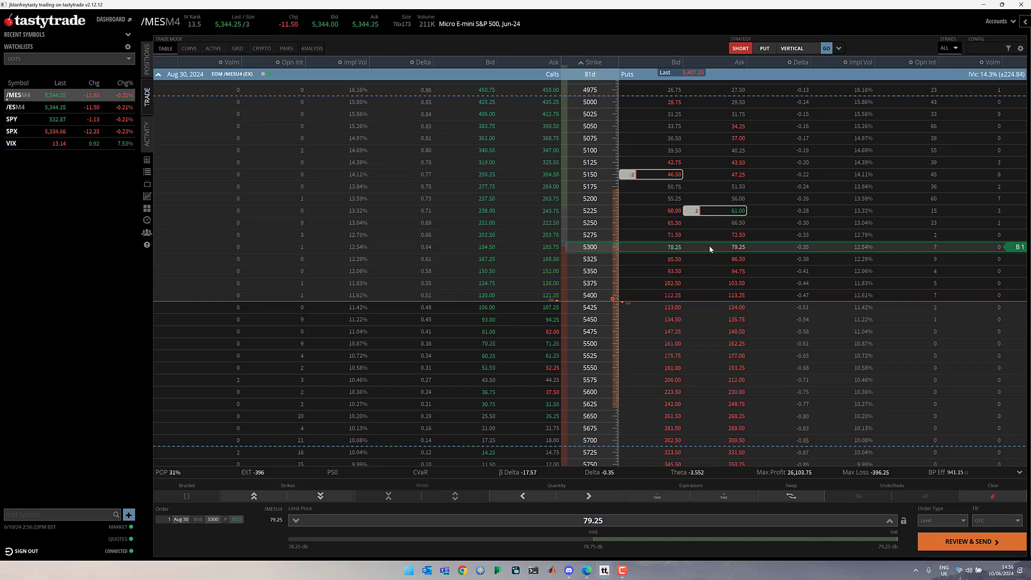
{"action": "left_click_drag", "start_coordinate": [710, 246], "coordinate": [709, 235]}
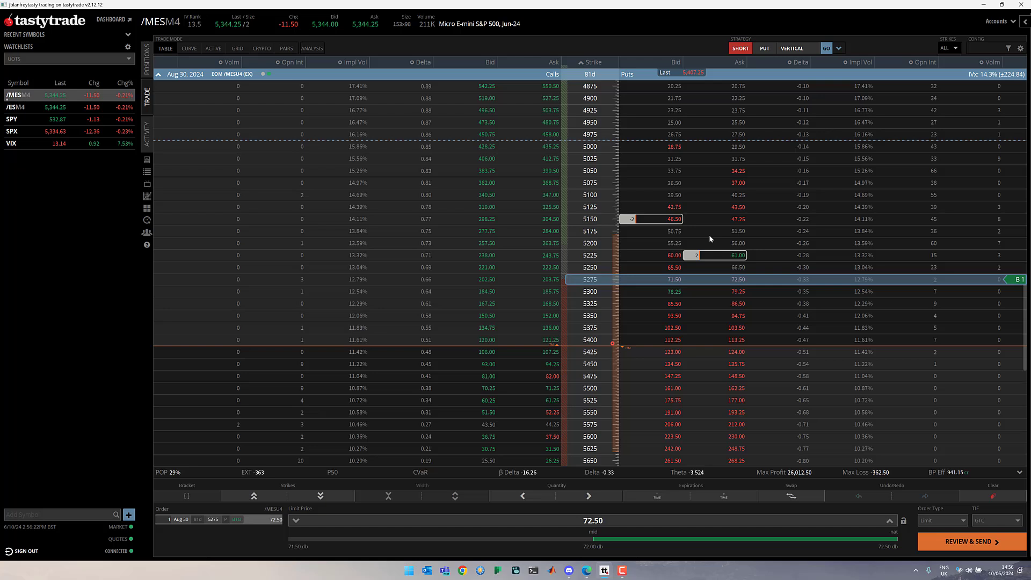
{"action": "left_click", "coordinate": [678, 243]}
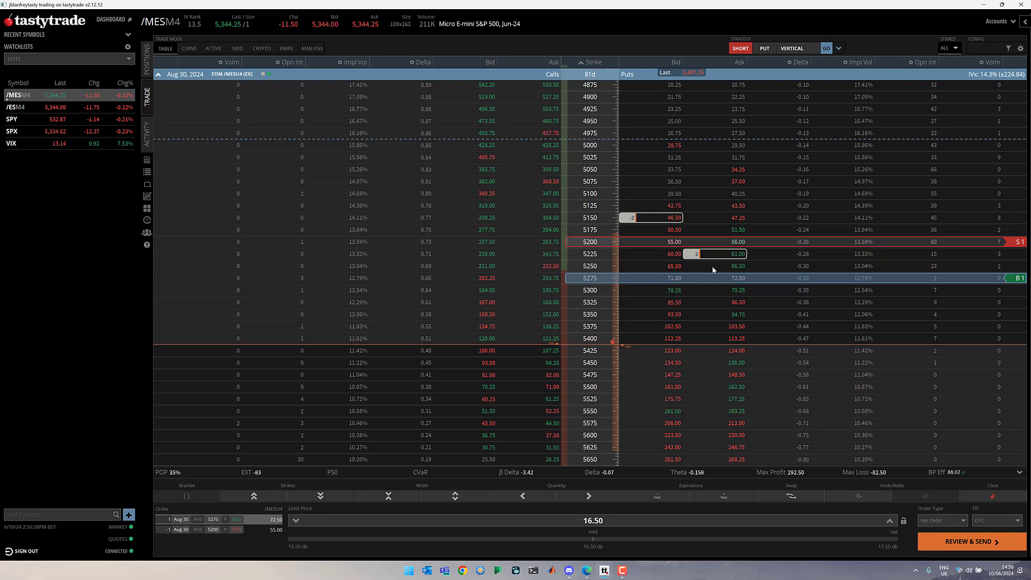
{"action": "left_click", "coordinate": [589, 496]}
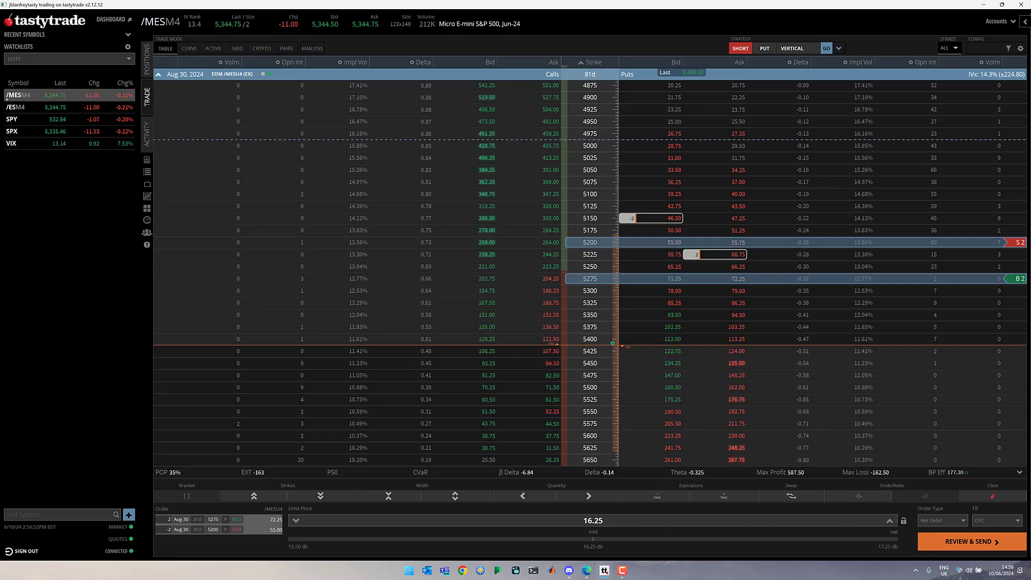
{"action": "left_click", "coordinate": [955, 544]}
{"action": "left_click", "coordinate": [956, 544]}
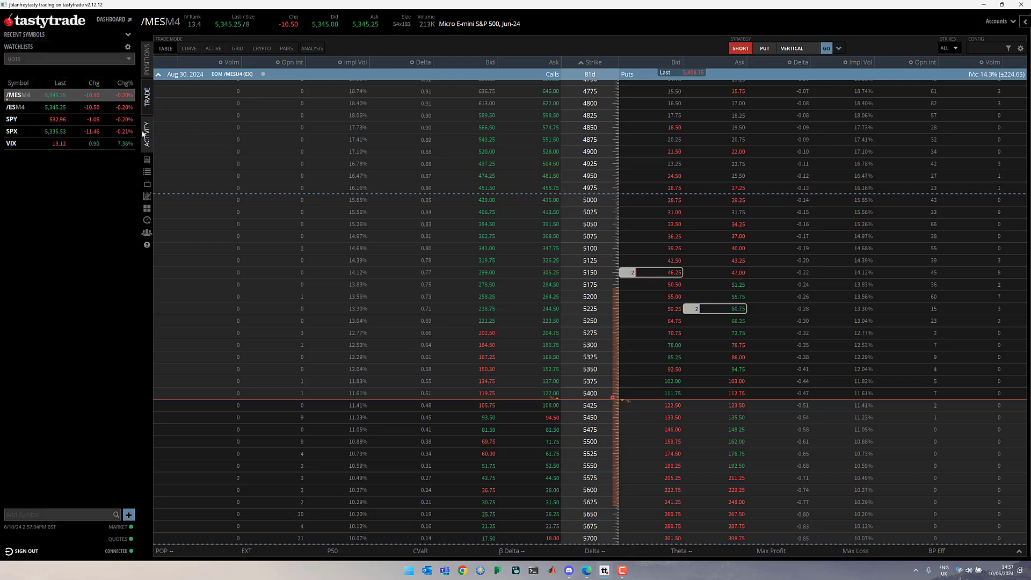
Replace the working /MESU4 5275/5200 put debit spread order with a limit price of 16.50 and send it.
{"action": "left_click", "coordinate": [146, 134]}
{"action": "left_click", "coordinate": [240, 82]}
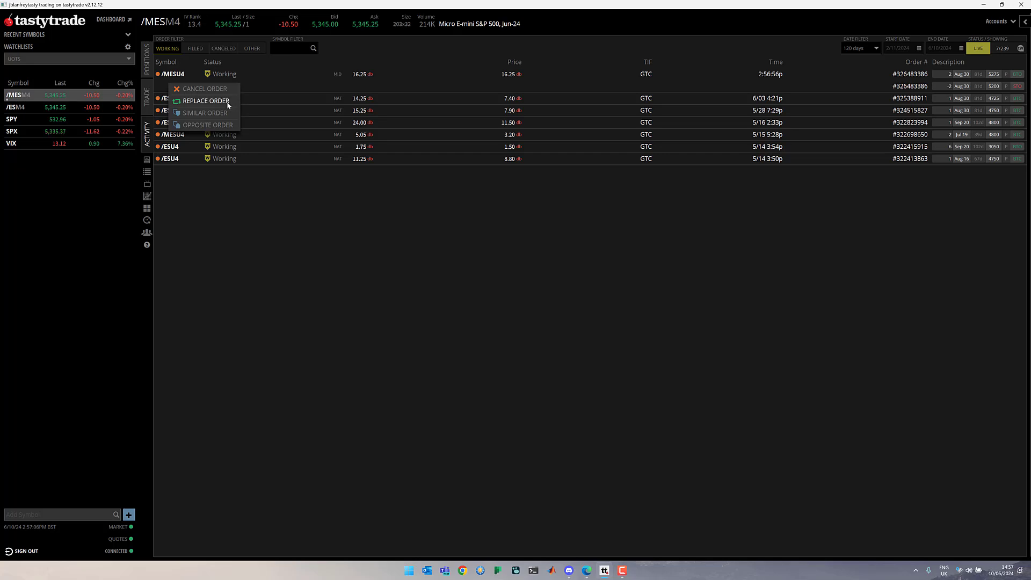
{"action": "left_click", "coordinate": [226, 102]}
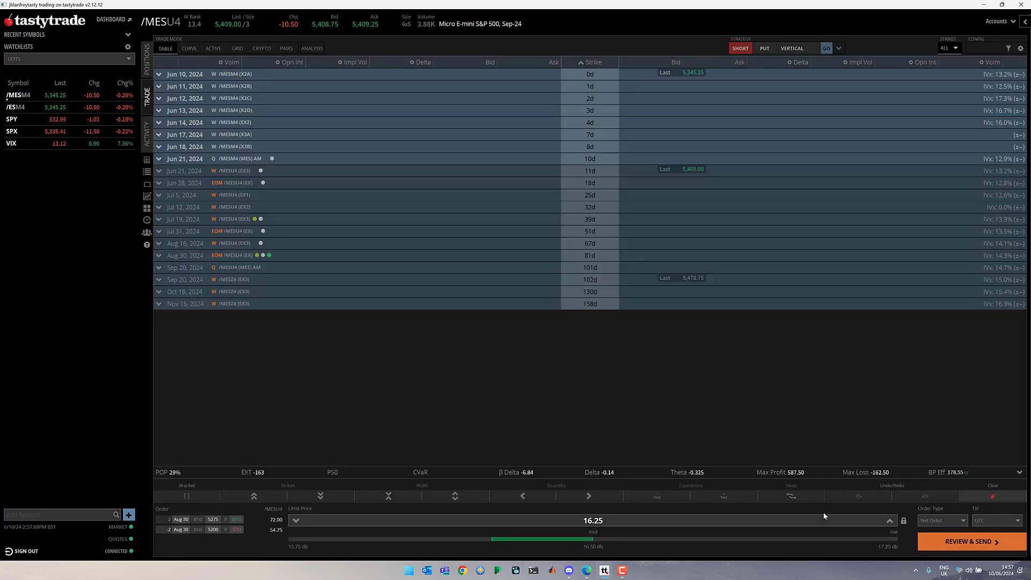
{"action": "left_click", "coordinate": [961, 542]}
{"action": "left_click", "coordinate": [966, 540]}
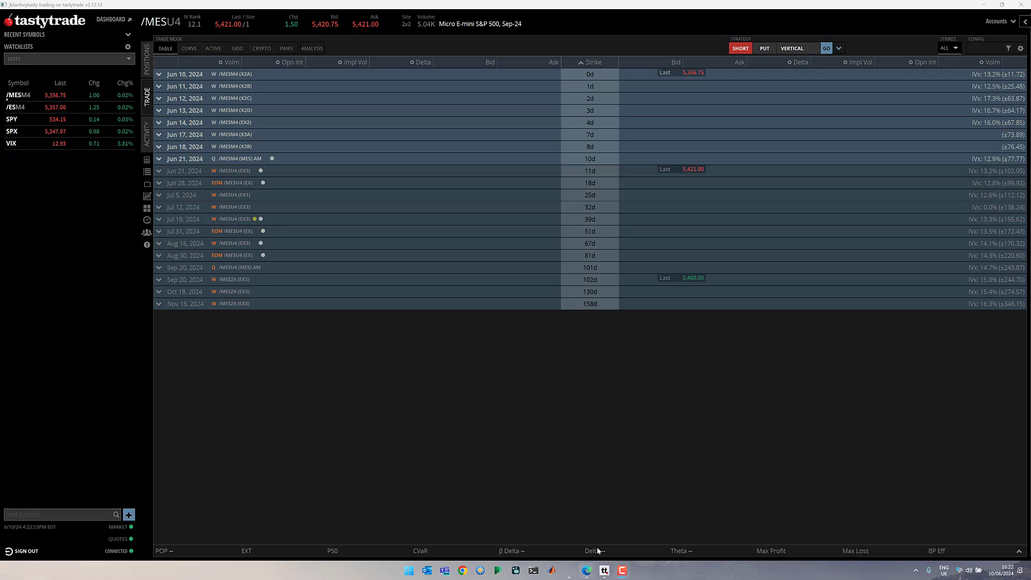
Switch to the Trading journal Margin Account spreadsheet in Google Sheets and import the new Tastytrade transactions.
{"action": "mouse_move", "coordinate": [586, 571]}
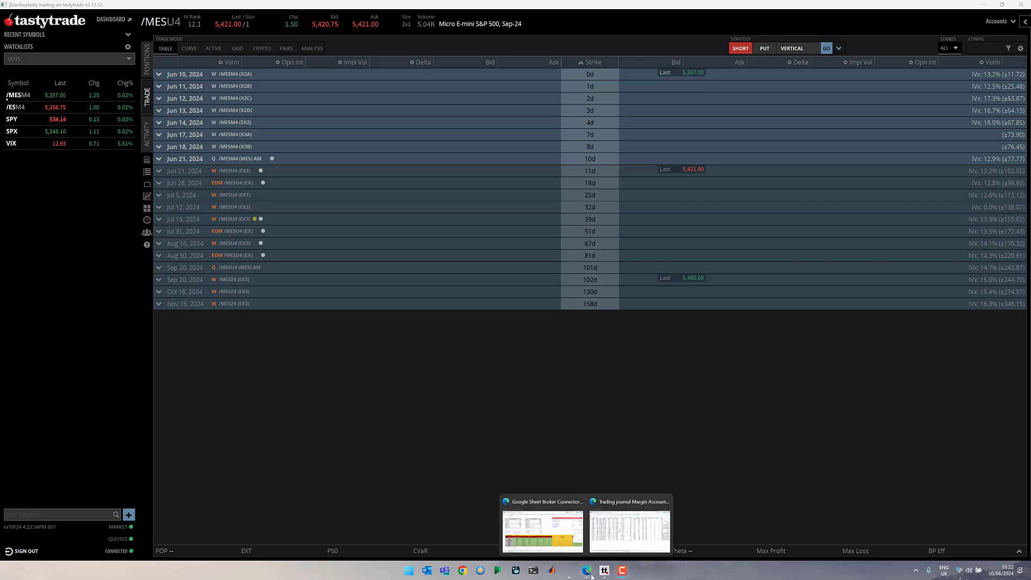
{"action": "left_click", "coordinate": [607, 549]}
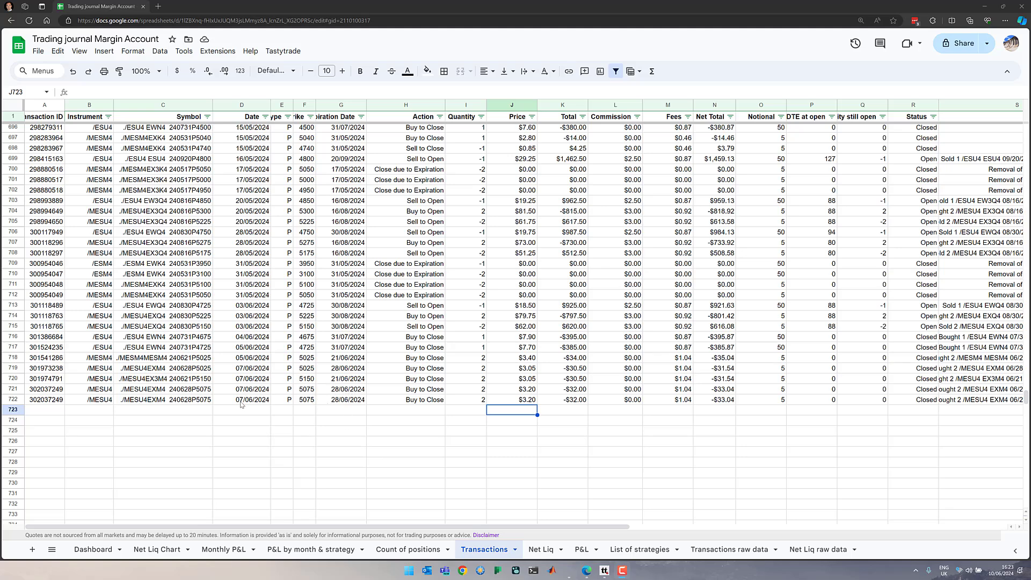
{"action": "left_click", "coordinate": [283, 51]}
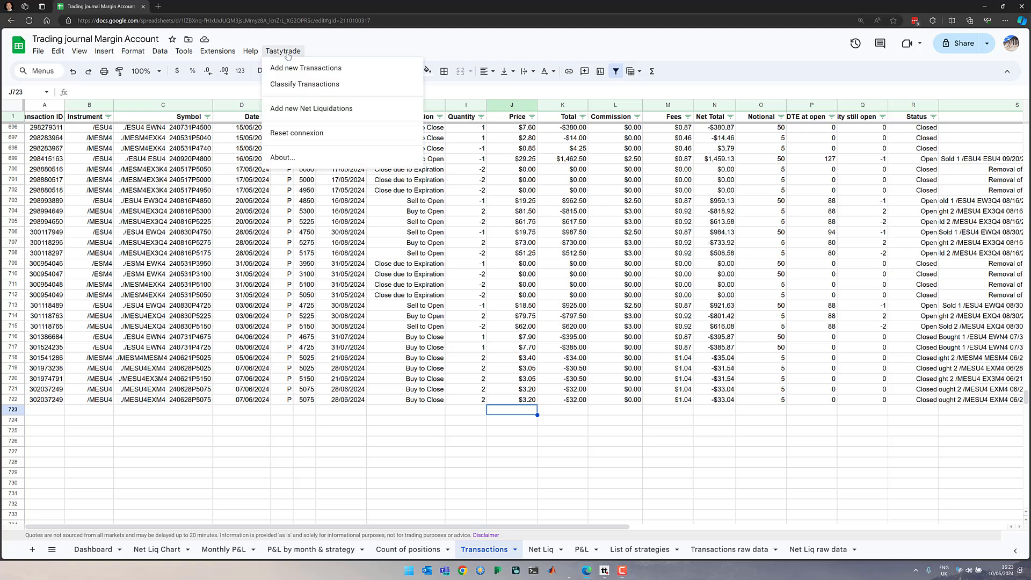
{"action": "left_click", "coordinate": [297, 67]}
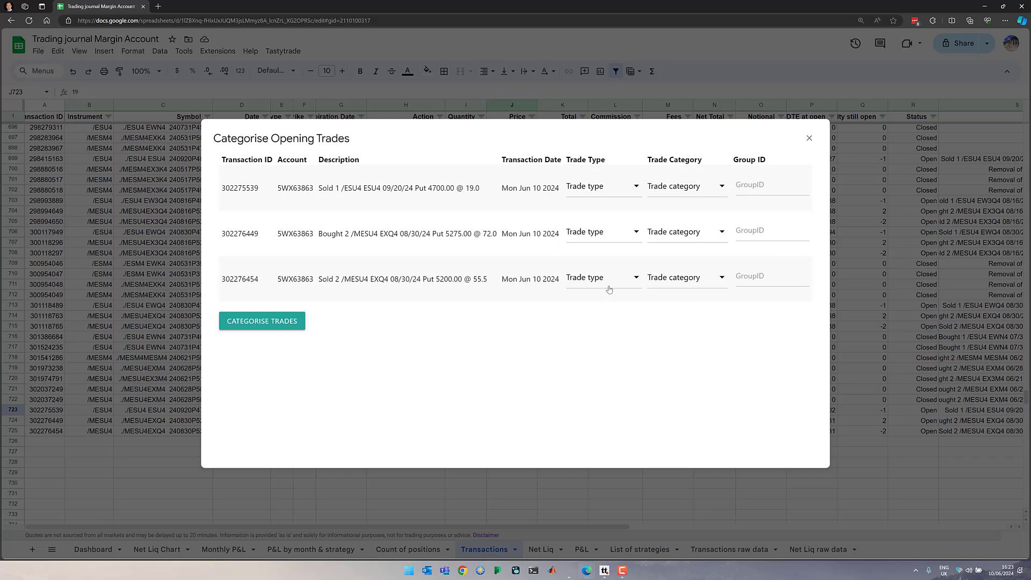
Categorise the sold /ESU4 4700 put with trade type UOTS and trade category Short Put.
{"action": "left_click", "coordinate": [636, 188]}
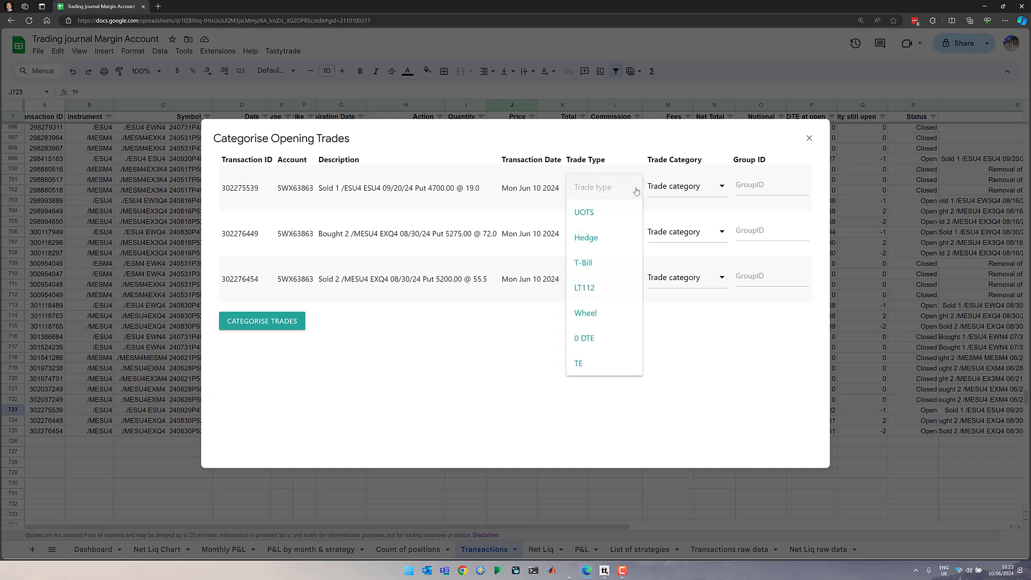
{"action": "left_click", "coordinate": [591, 212]}
{"action": "left_click", "coordinate": [682, 193]}
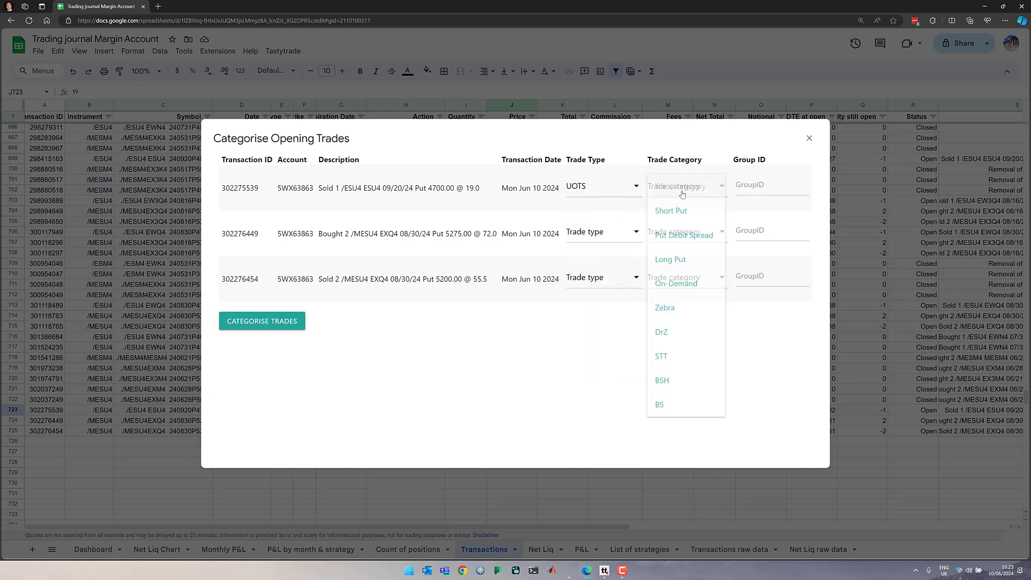
{"action": "left_click", "coordinate": [692, 216]}
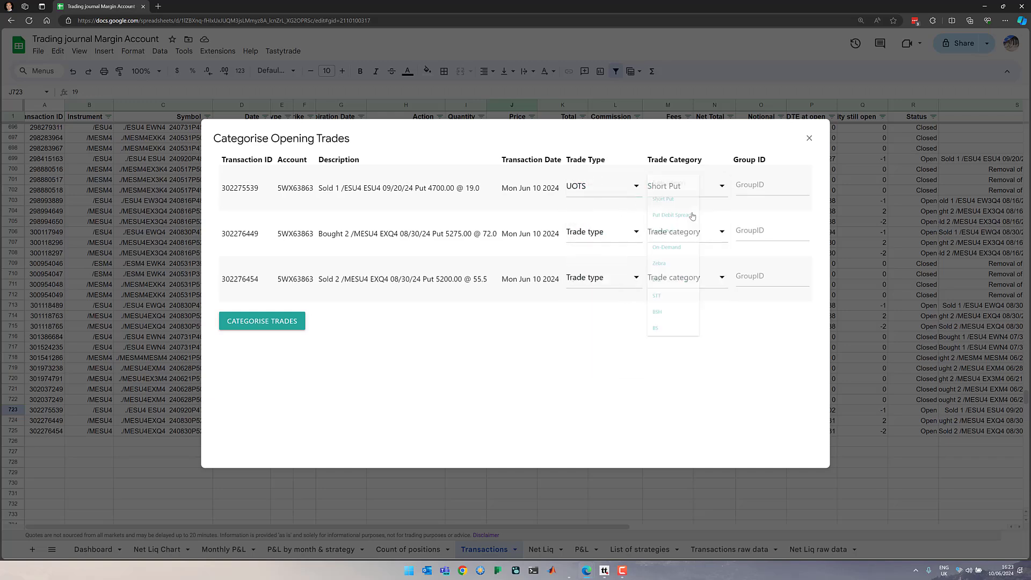
Assign trade type UOTS and category Put Debit Spread to the /MESU4 5275 and 5200 puts, and submit the trade categories.
{"action": "left_click", "coordinate": [584, 231]}
{"action": "left_click", "coordinate": [587, 257]}
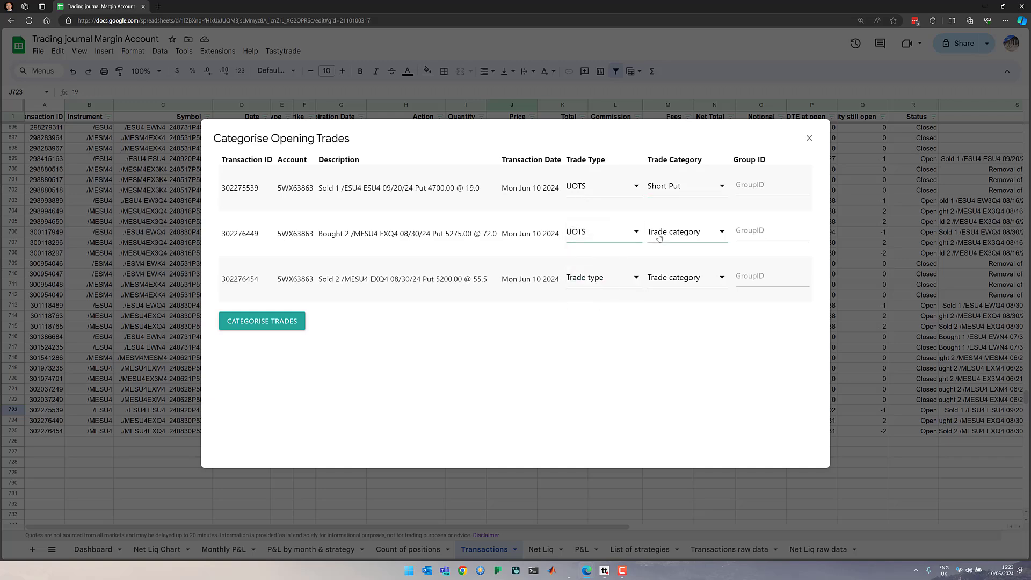
{"action": "left_click", "coordinate": [658, 236]}
{"action": "left_click", "coordinate": [676, 279]}
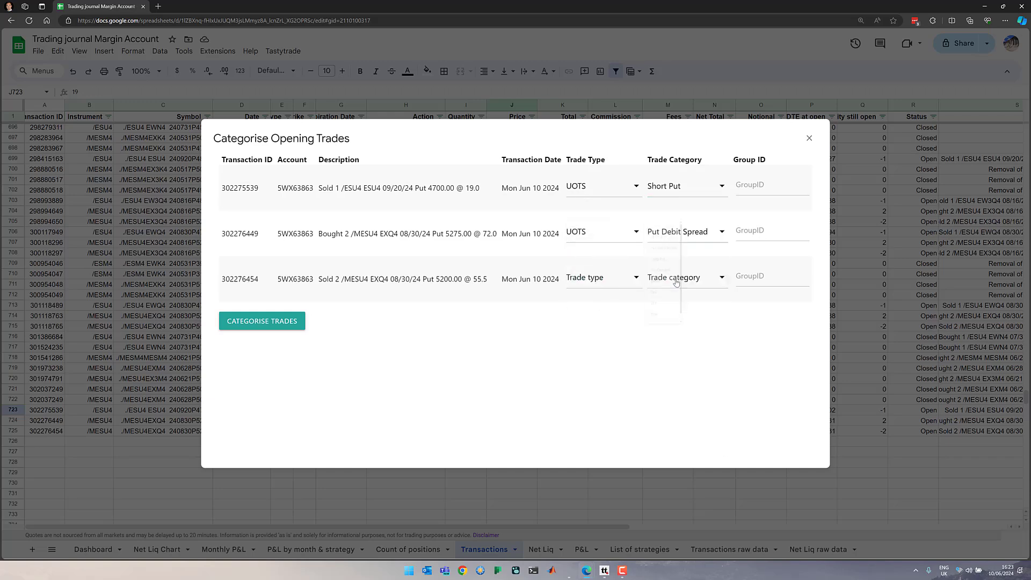
{"action": "left_click", "coordinate": [625, 280]}
{"action": "left_click", "coordinate": [619, 305]}
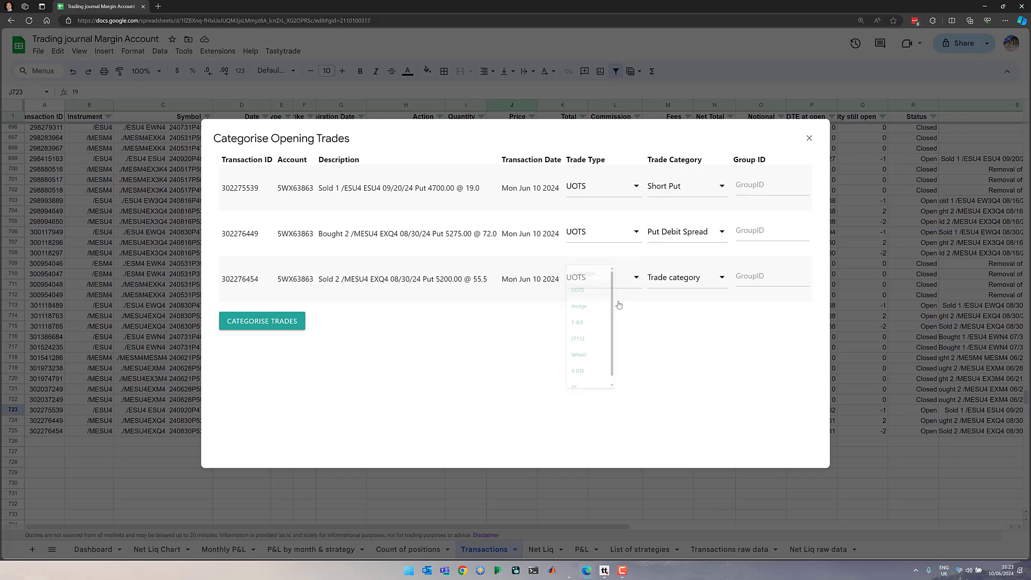
{"action": "left_click", "coordinate": [680, 278]}
{"action": "left_click", "coordinate": [687, 327]}
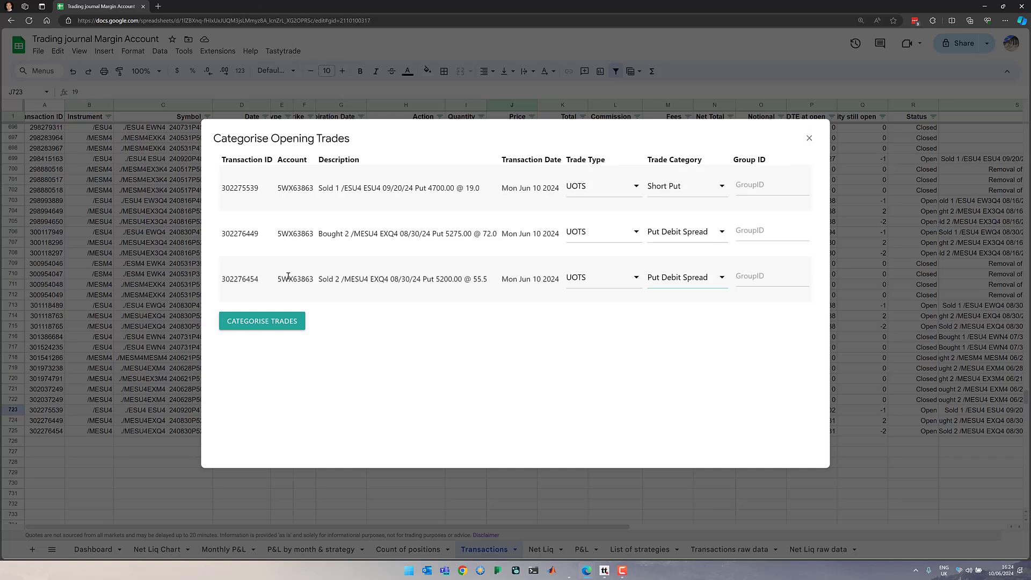
{"action": "left_click", "coordinate": [283, 322]}
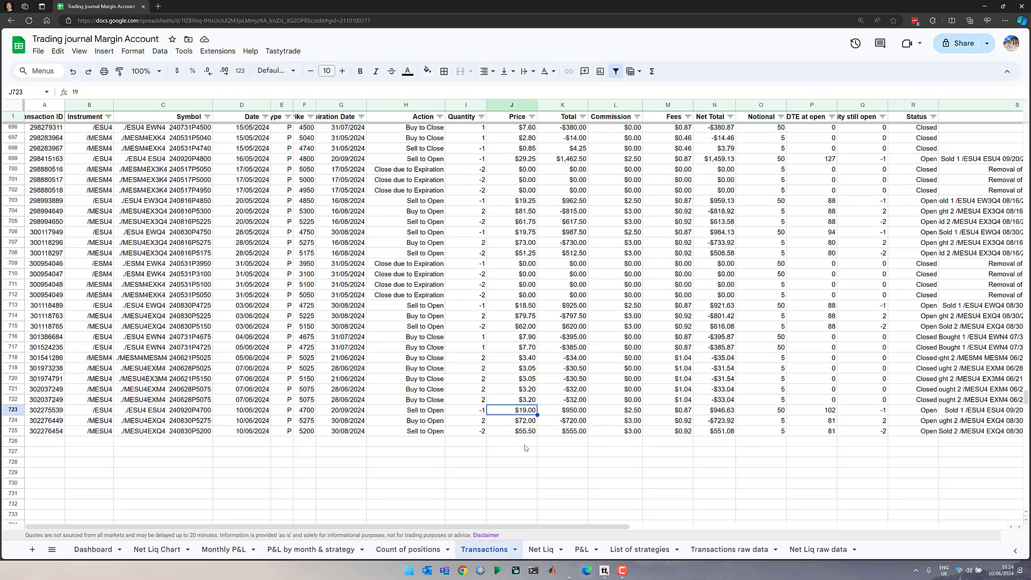
Review the trade type and trade category columns for the newly imported transactions.
{"action": "left_click_drag", "start_coordinate": [580, 527], "coordinate": [961, 529]}
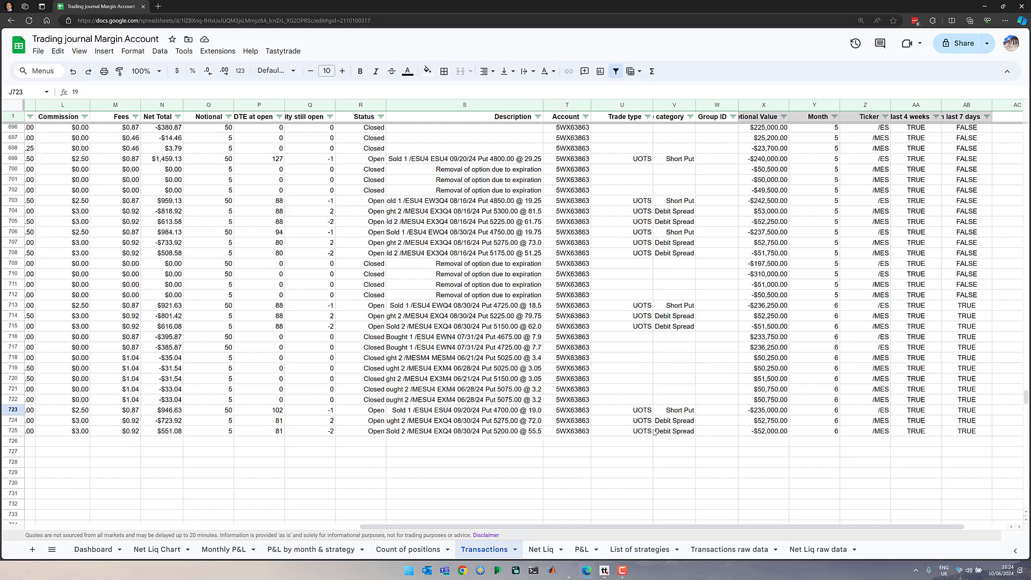
{"action": "left_click_drag", "start_coordinate": [621, 530], "coordinate": [128, 531]}
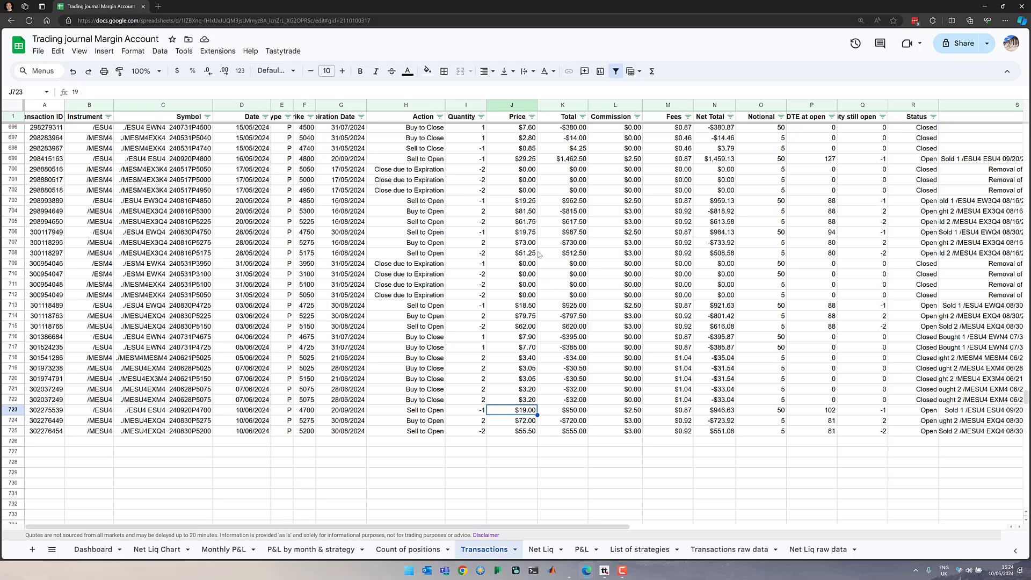
{"action": "left_click", "coordinate": [293, 54]}
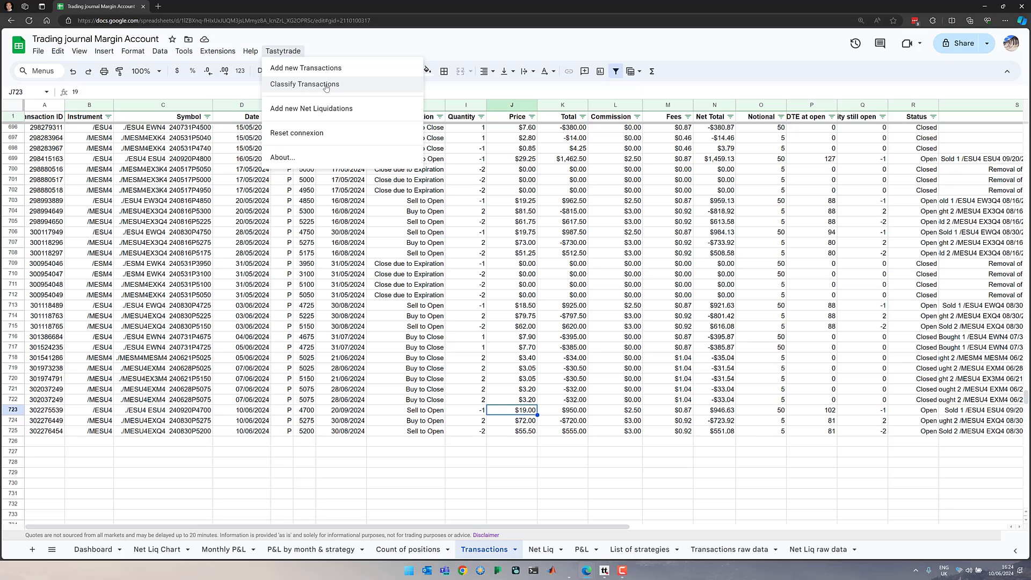
{"action": "left_click", "coordinate": [351, 43]}
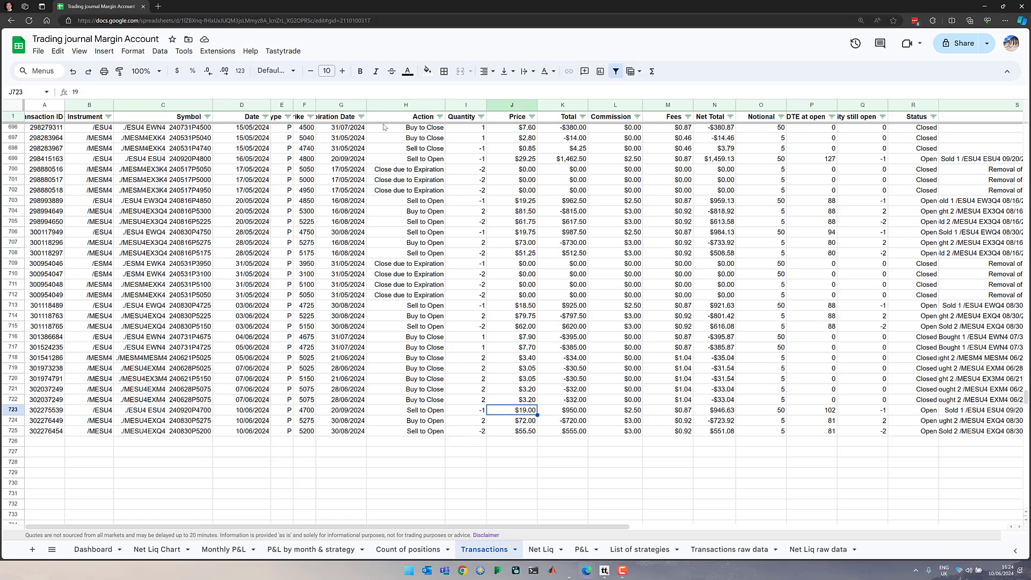
Open the Tastytrade add-on commands in the journal.
{"action": "left_click", "coordinate": [283, 51]}
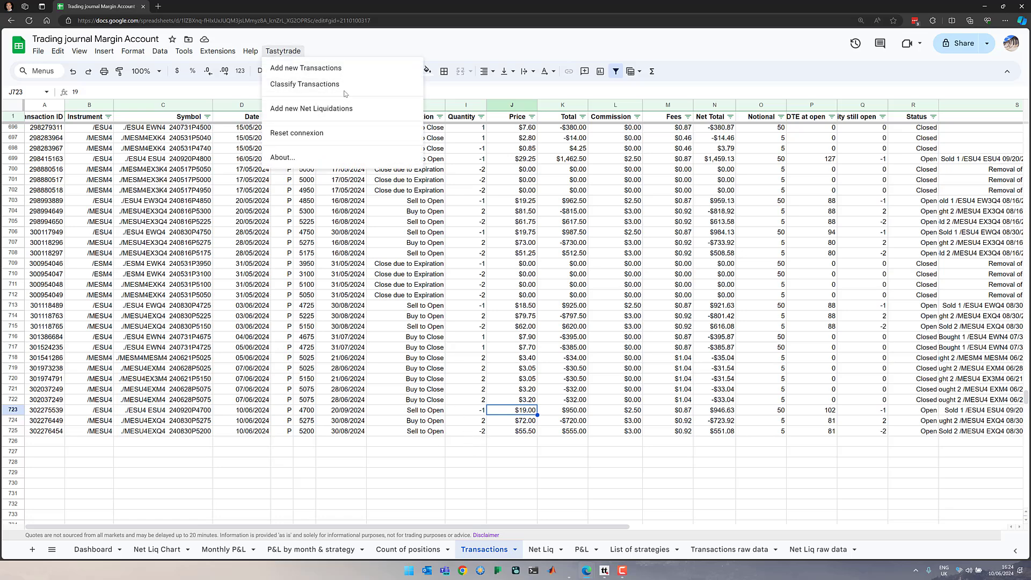